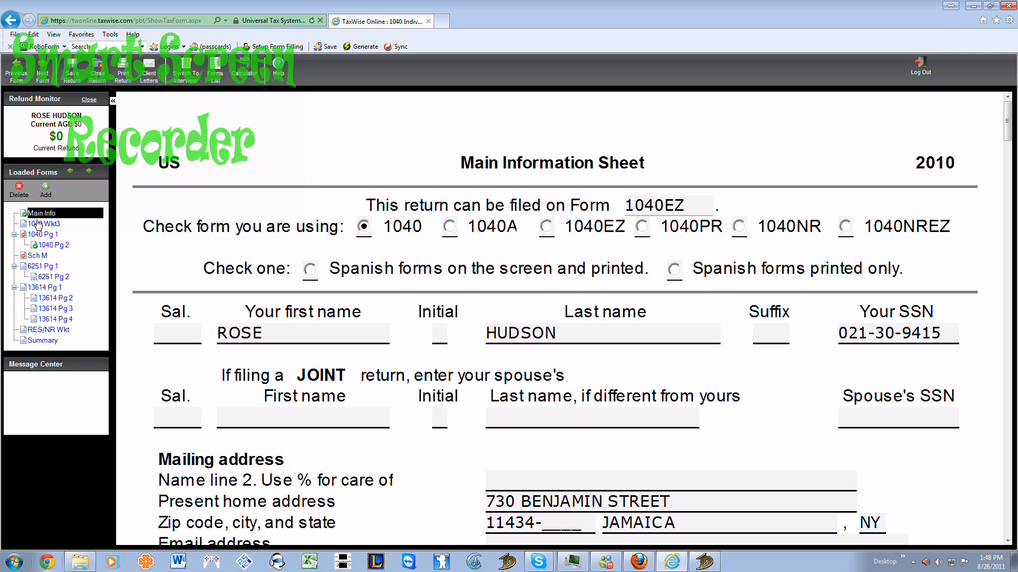
Search the available forms for "w2" and add the W2 Wage and Tax Statement to the return
left_click(46, 191)
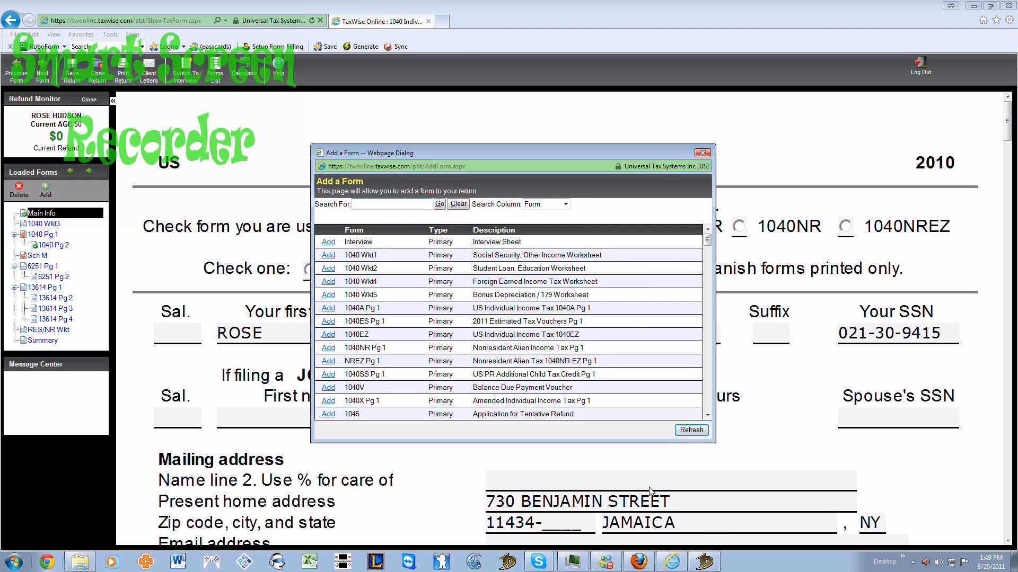
mouse_move(707, 240)
left_mouse_down()
mouse_move(705, 393)
mouse_move(707, 240)
left_mouse_up()
left_click(379, 205)
type("w2")
key("Return")
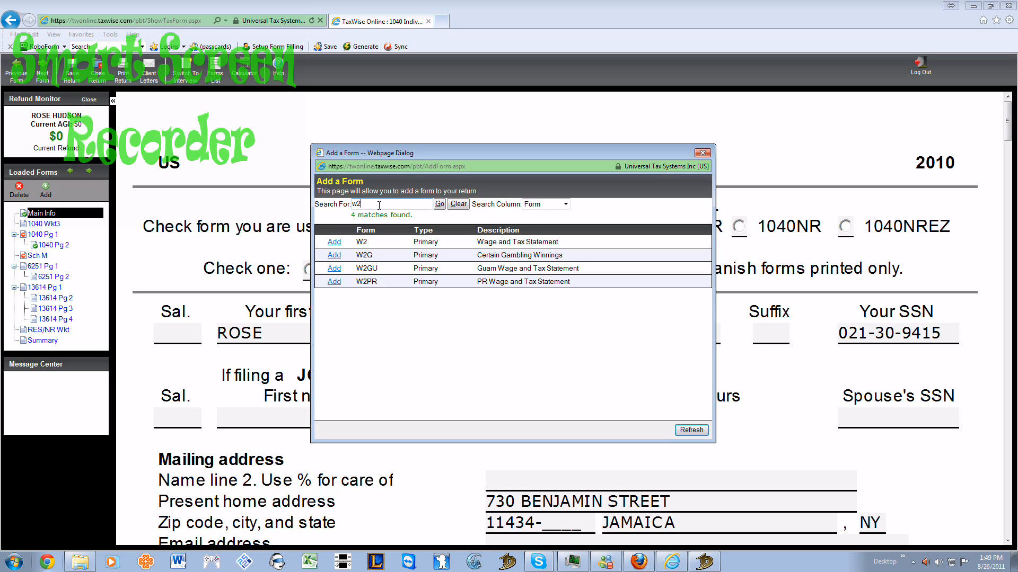
left_click(333, 242)
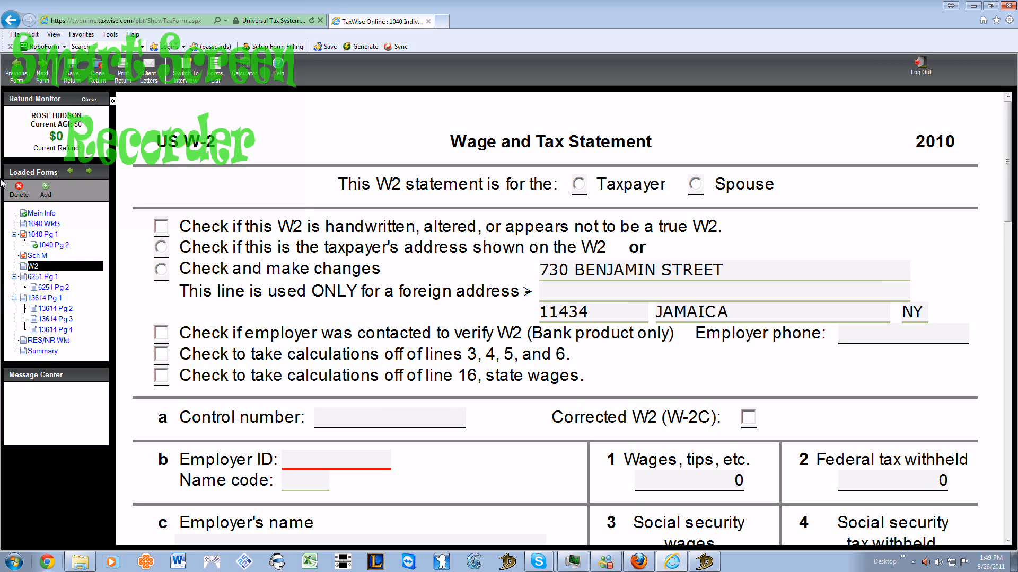
mouse_move(34, 271)
left_click_drag(1011, 188, 952, 148)
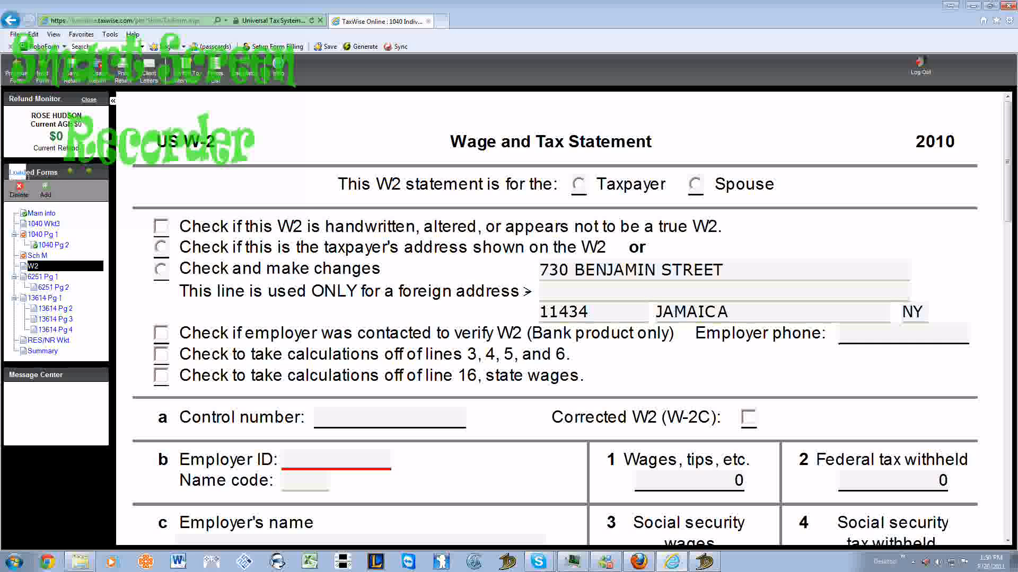
Search the available forms for "sch b" and add Sch B, Interest and Ordinary Dividend Income, to the return
left_click(45, 189)
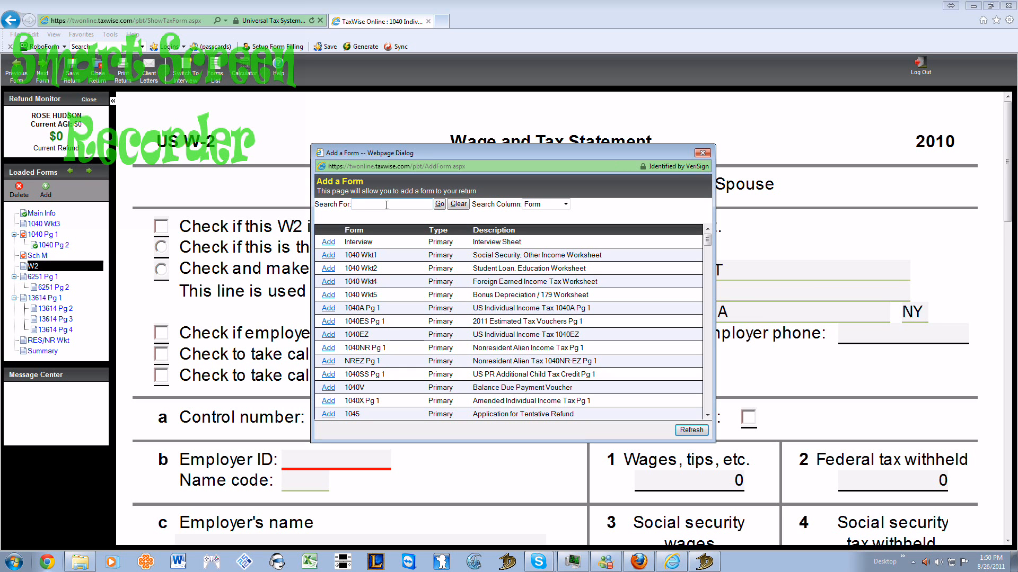
type("sch b")
key("Return")
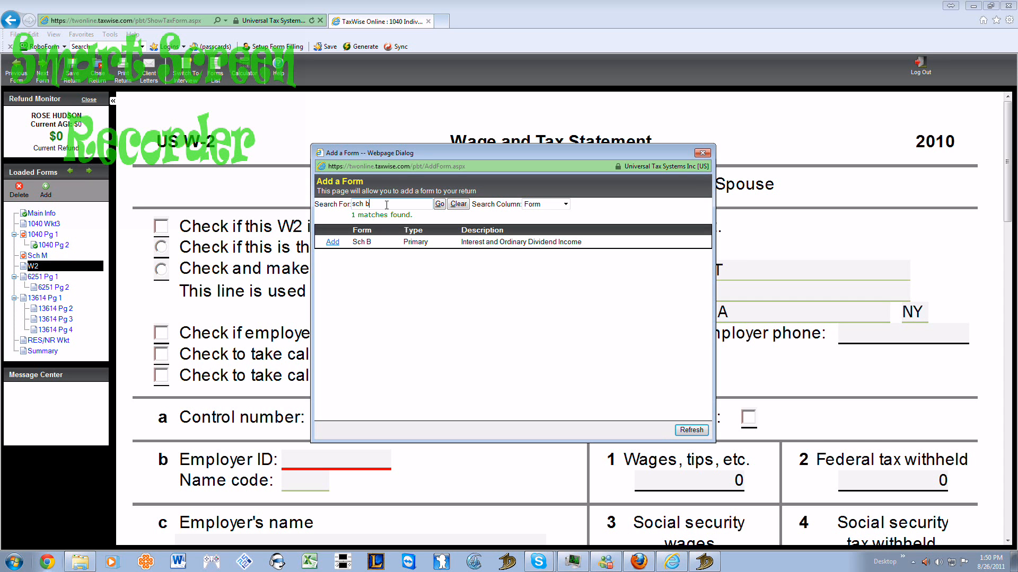
key("BackSpace")
key("BackSpace")
type("b")
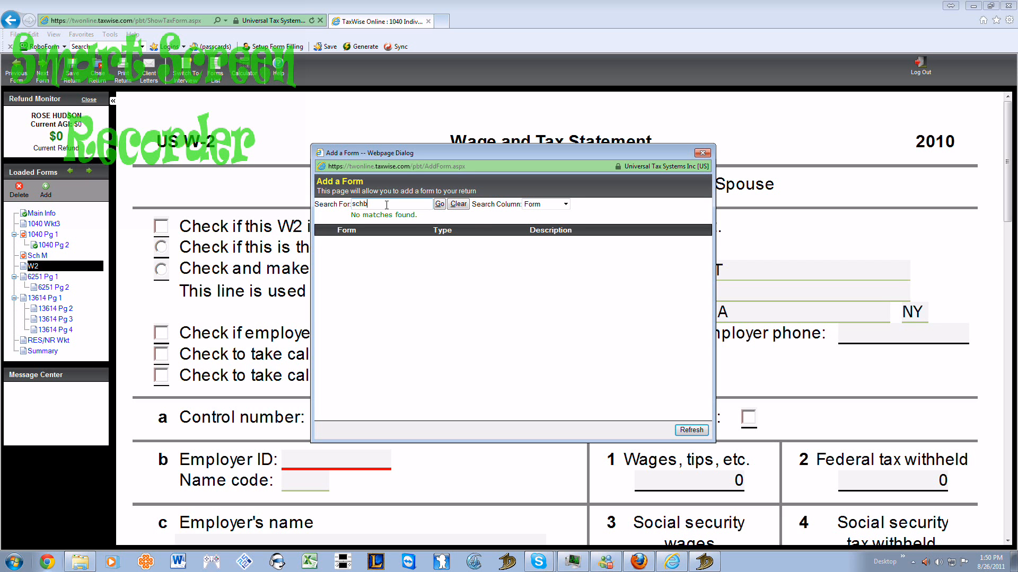
key("BackSpace")
type("b")
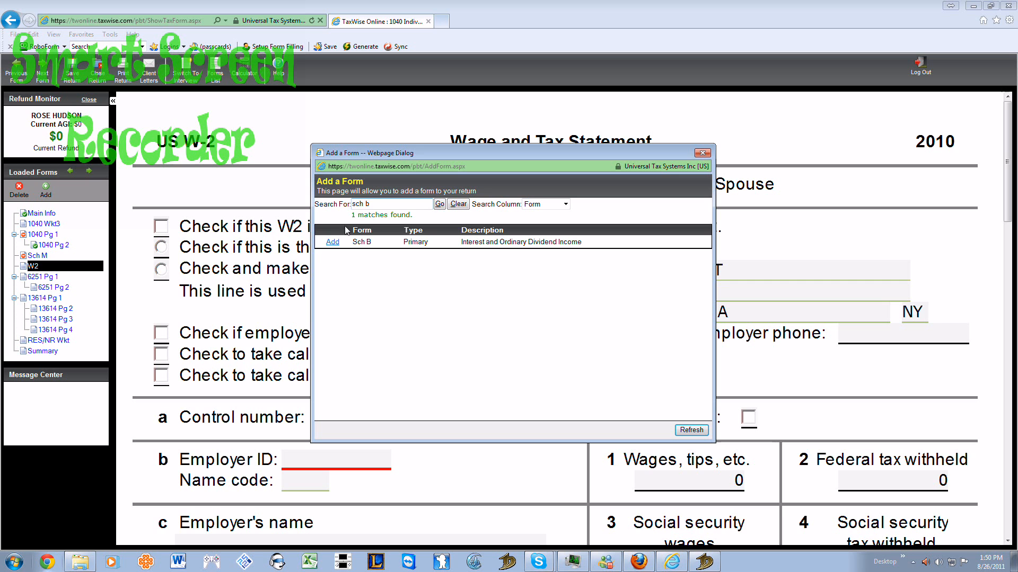
left_click(332, 242)
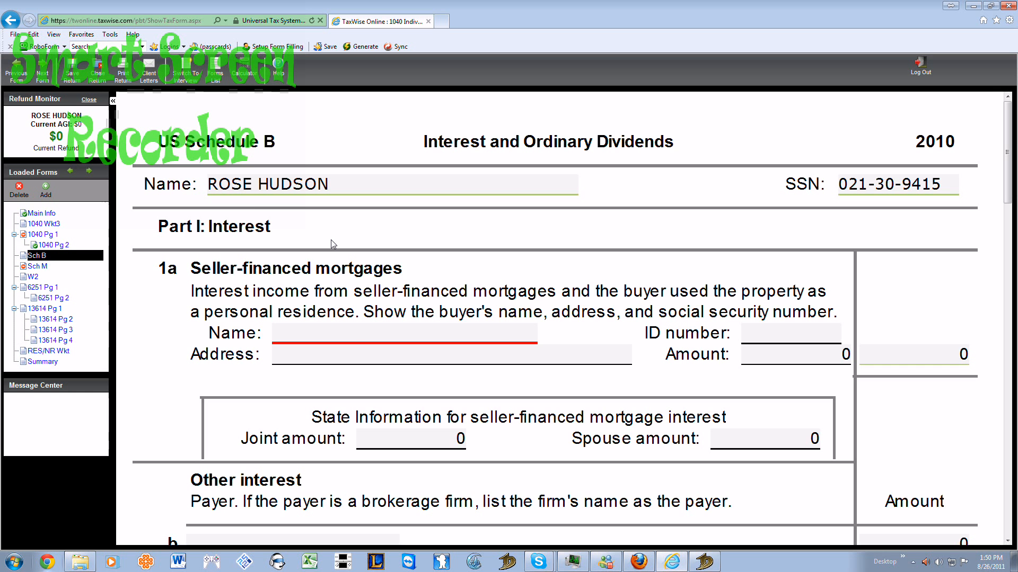
Examine Schedule B from the Part I interest lines through the Part III foreign accounts and trusts questions
scroll(332, 242, "down", 3)
scroll(332, 244, "up", 3)
scroll(331, 239, "down", 18)
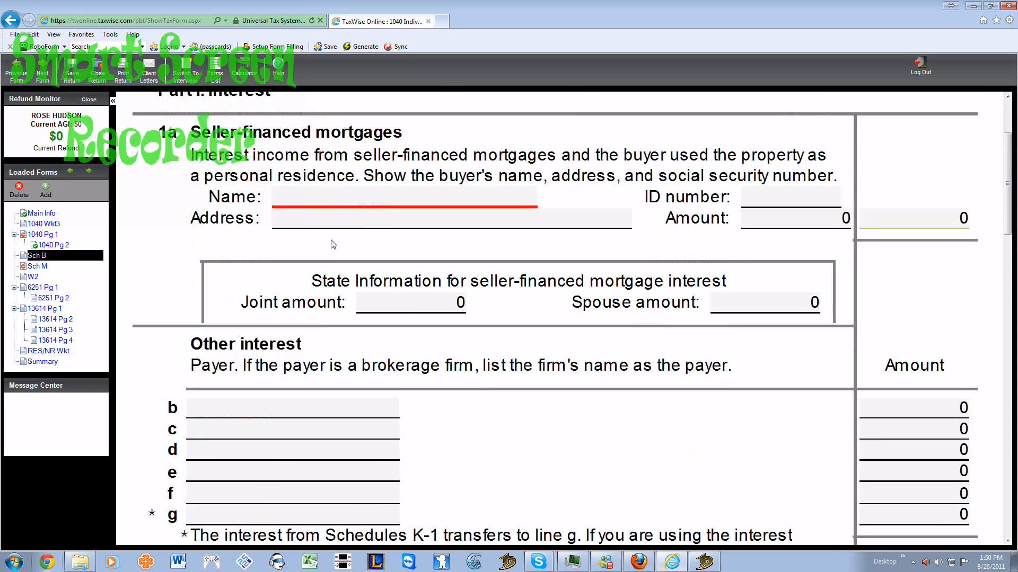
scroll(332, 239, "down", 8)
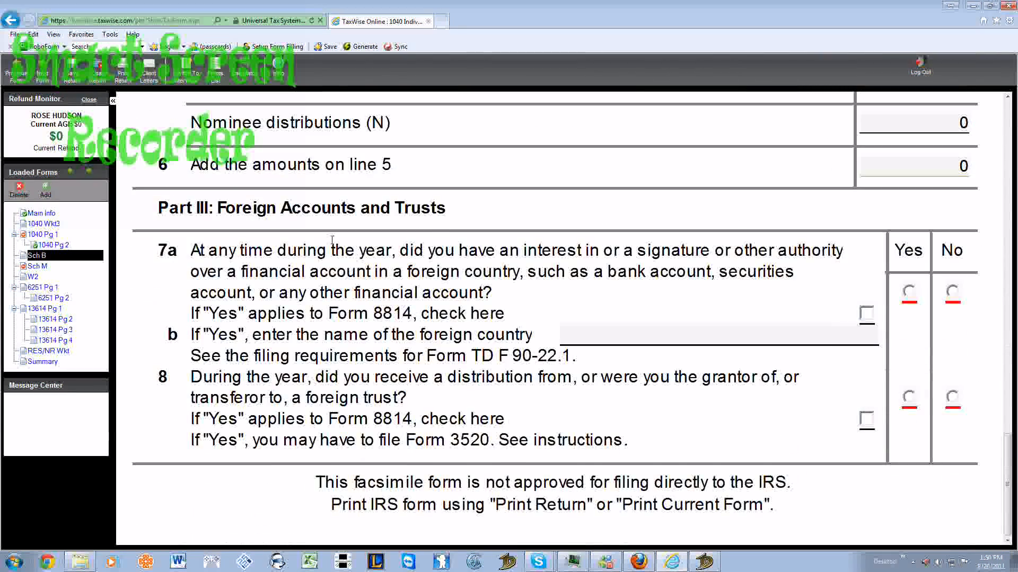
scroll(332, 241, "up", 19)
scroll(331, 242, "up", 8)
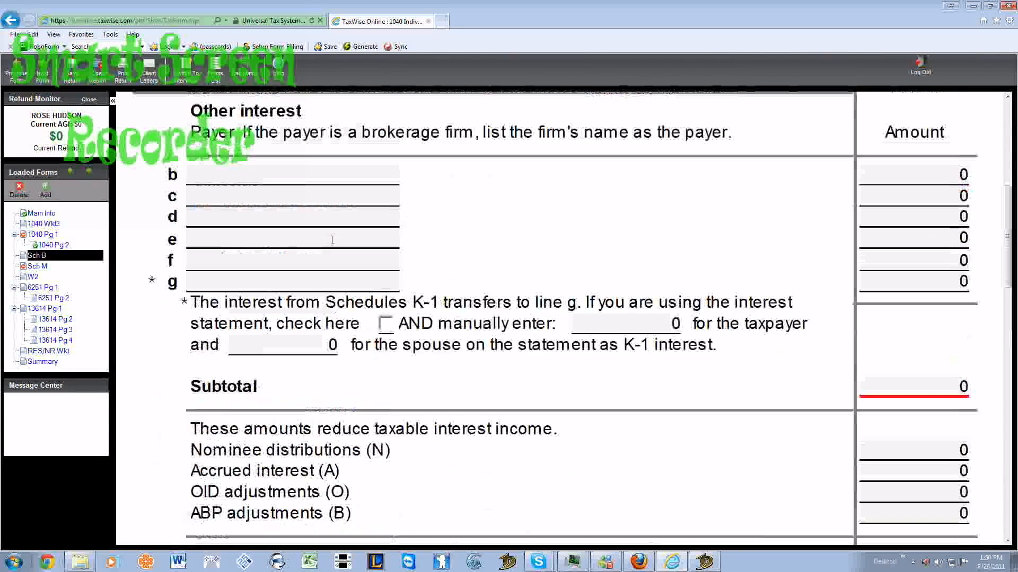
scroll(331, 243, "up", 3)
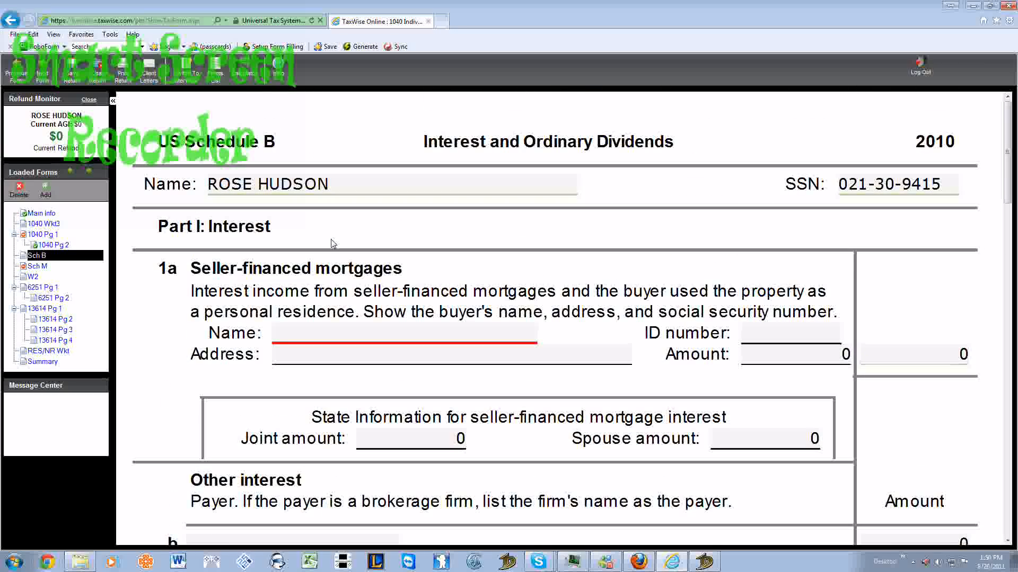
scroll(333, 242, "down", 10)
scroll(333, 243, "down", 10)
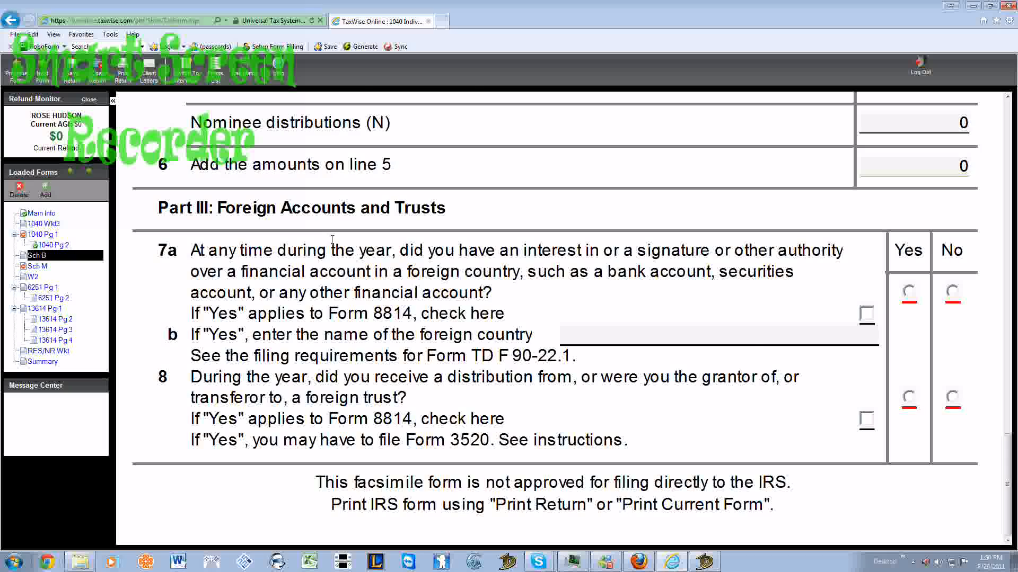
scroll(332, 241, "up", 15)
scroll(333, 243, "up", 10)
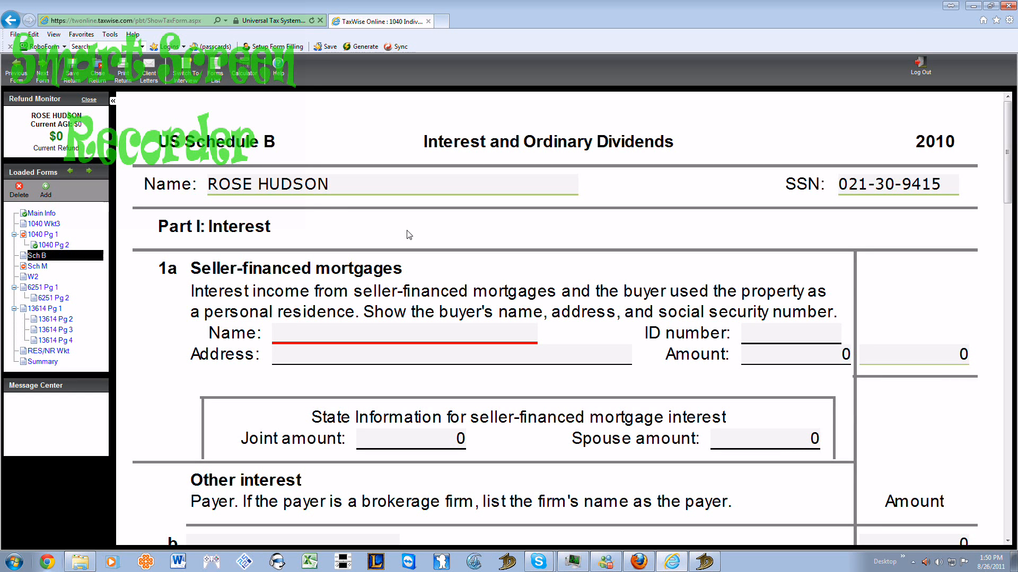
Link a new Interest Stmt to line b of the Other interest section on Schedule B
scroll(408, 234, "down", 5)
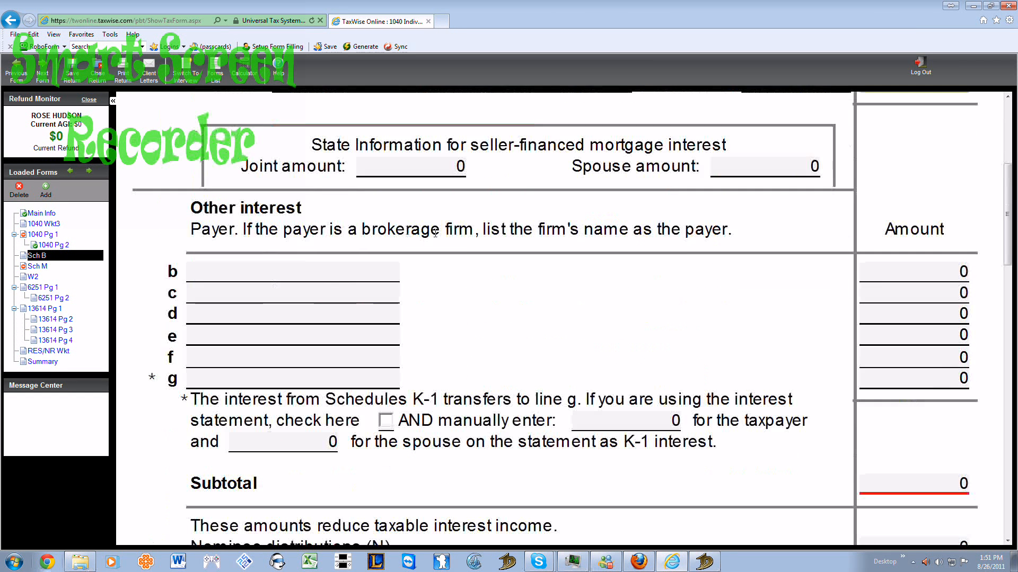
left_click(251, 272)
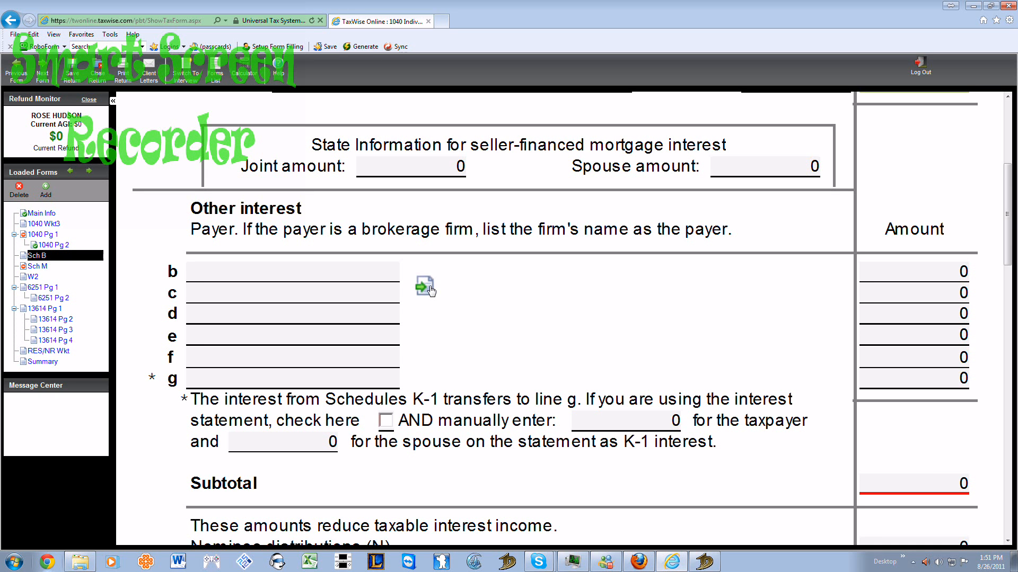
scroll(254, 320, "down", 1)
scroll(253, 319, "down", 1)
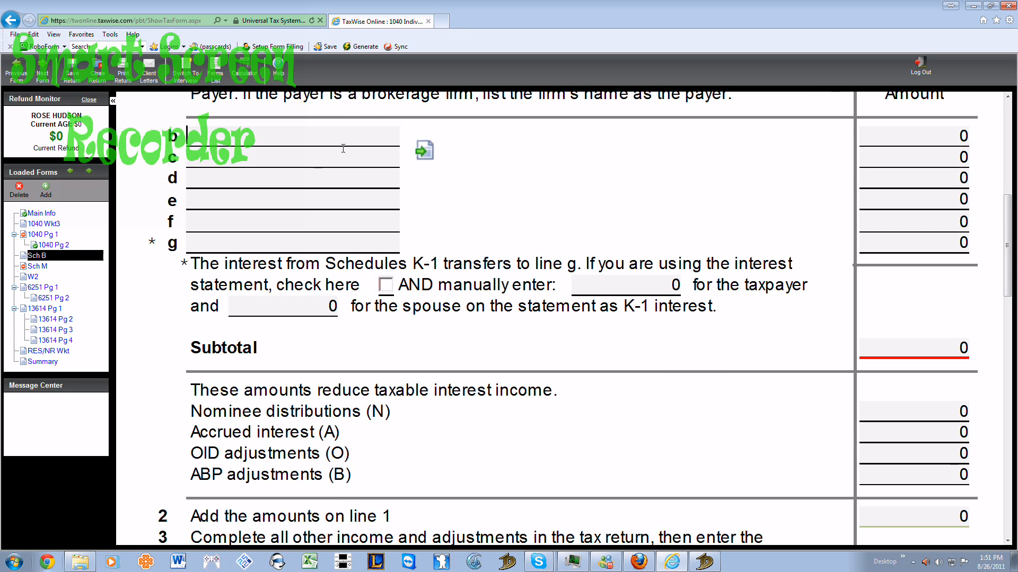
scroll(339, 137, "up", 1)
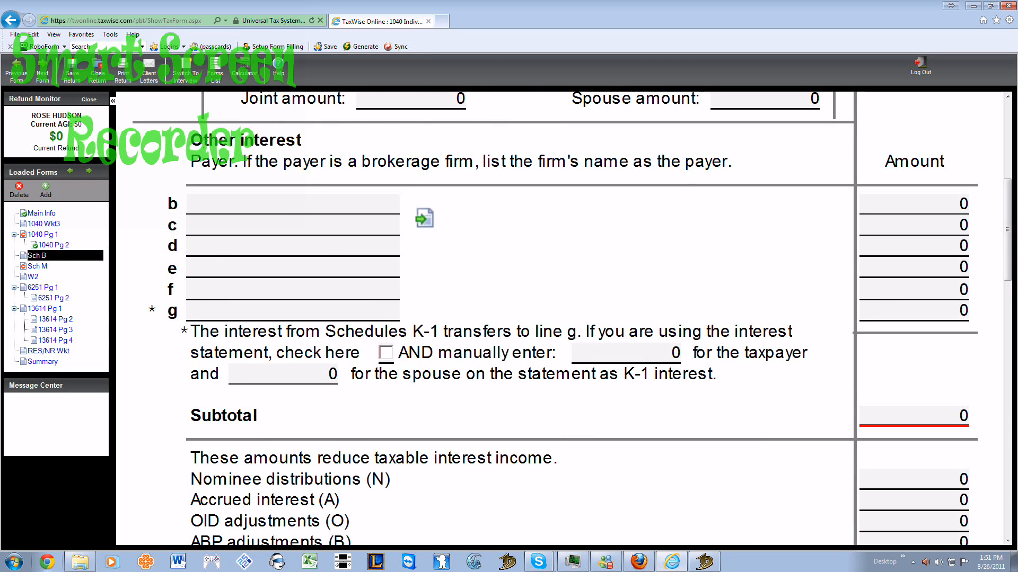
left_click(424, 216)
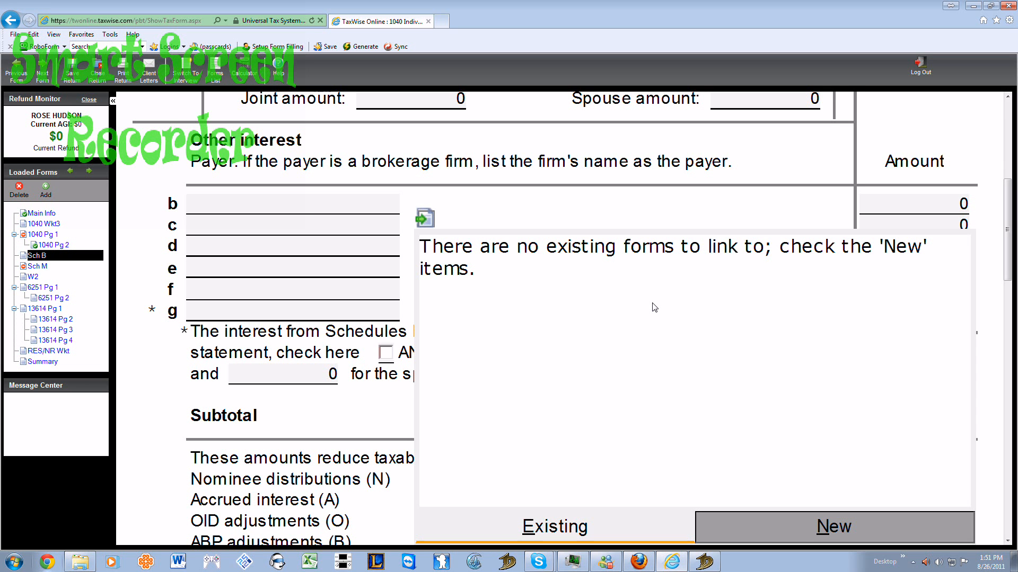
left_click(775, 536)
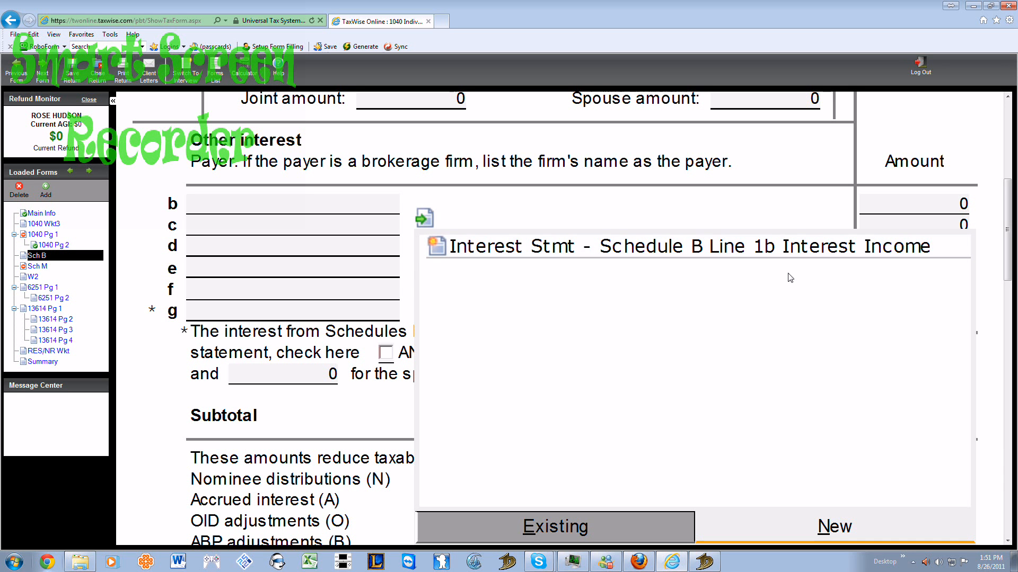
double_click(696, 252)
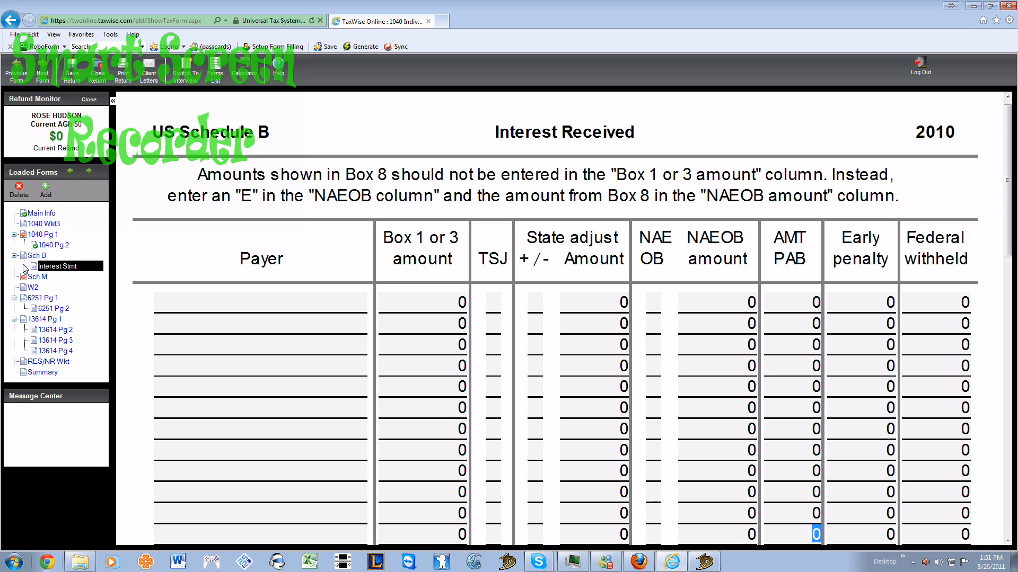
mouse_move(46, 268)
left_click(700, 271)
Open 1040 Pg 1 and link a new Scratch Pad to the line 21 Other income amount
left_click(43, 235)
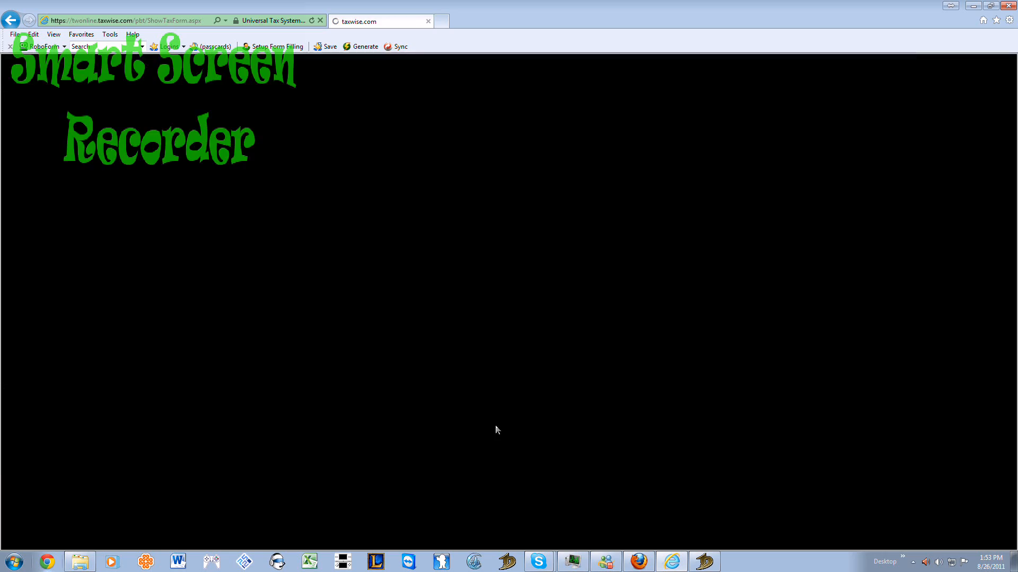
scroll(450, 424, "down", 5)
scroll(424, 470, "down", 15)
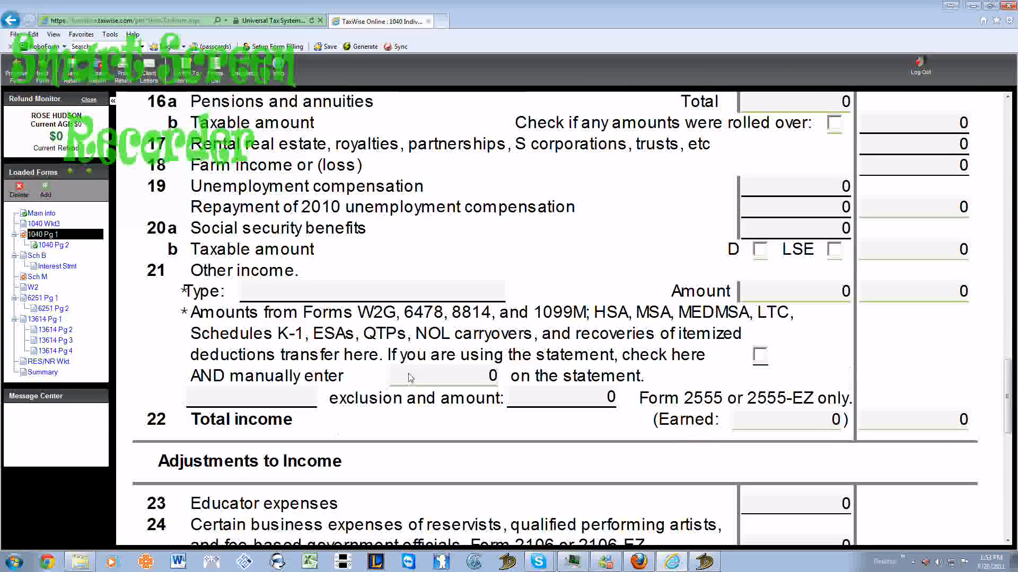
left_click(816, 302)
left_click(875, 307)
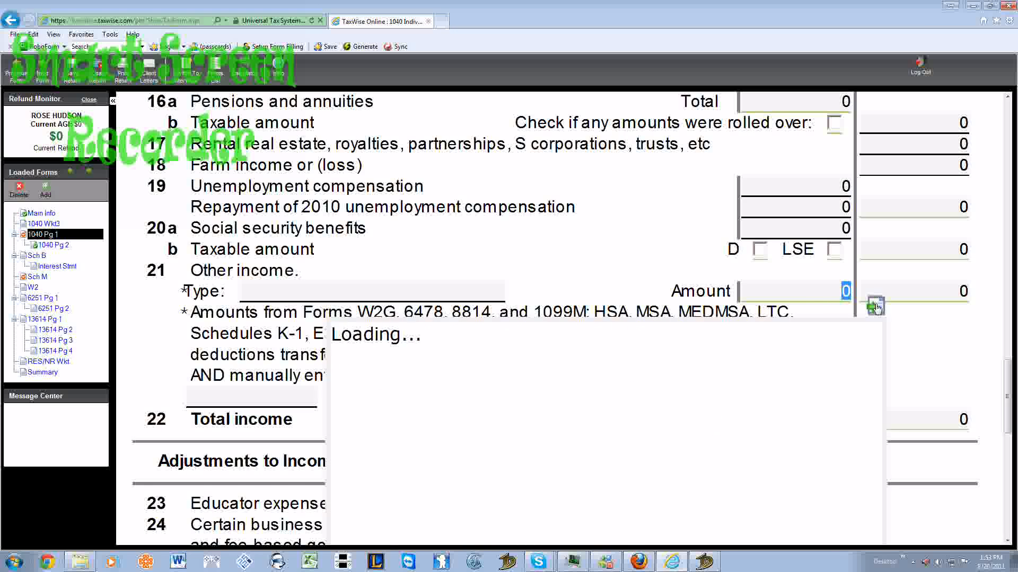
left_click(711, 485)
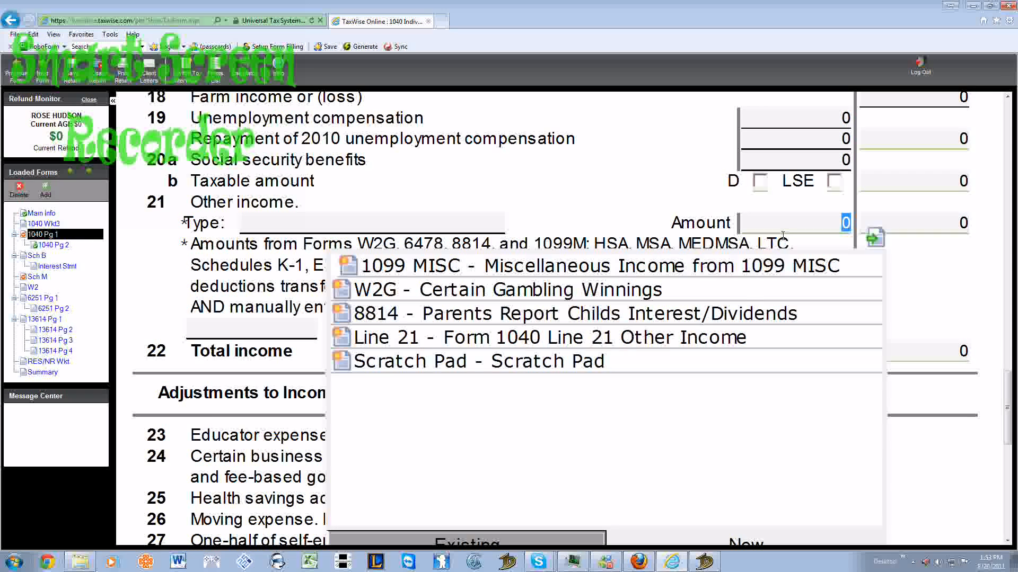
left_click(496, 363)
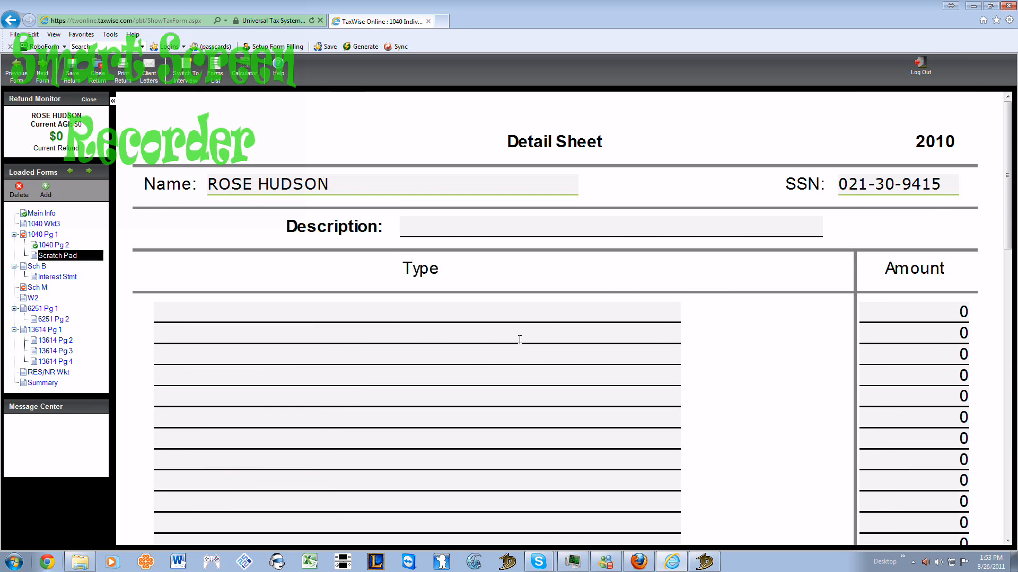
scroll(519, 339, "down", 4)
scroll(518, 341, "up", 4)
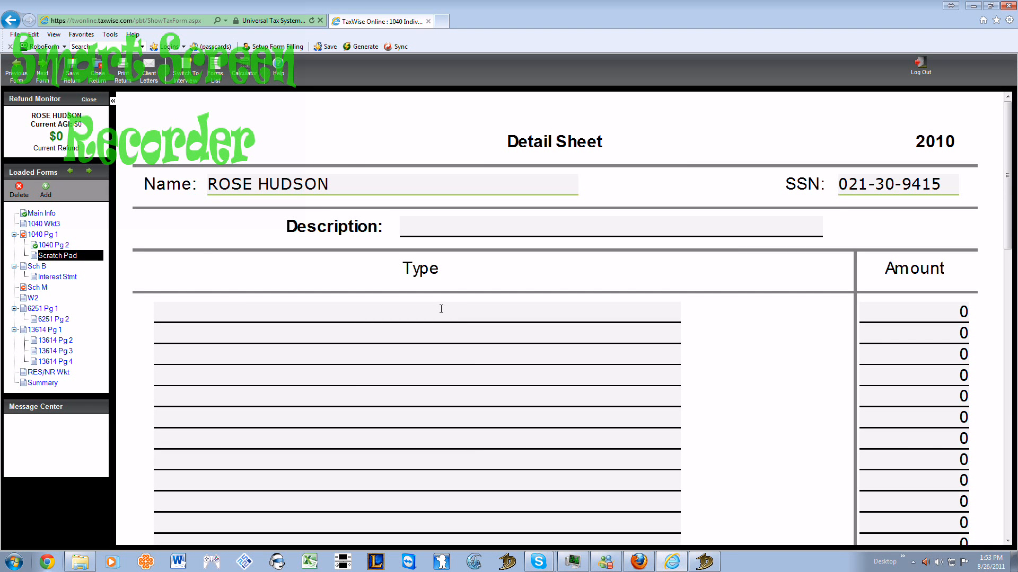
Fill the detail sheet's first row with type "rtrrrr" and amount 888, and the third row with "trtrtyrt" and 7777
mouse_move(103, 260)
left_click(357, 312)
type("rtrrrr")
key("Tab")
type("888")
left_click(359, 347)
type("88")
key("BackSpace")
key("BackSpace")
type("trtrtyrt")
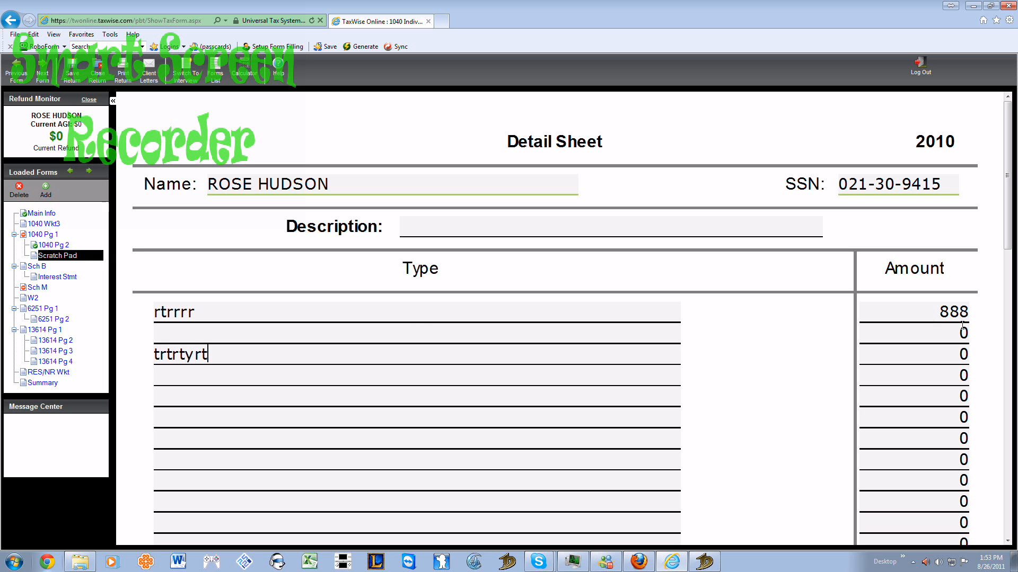
key("Tab")
type("7777")
Check the tax lines on 1040 Pg 2 and the line 21 Other income amount on 1040 Pg 1
left_click(61, 246)
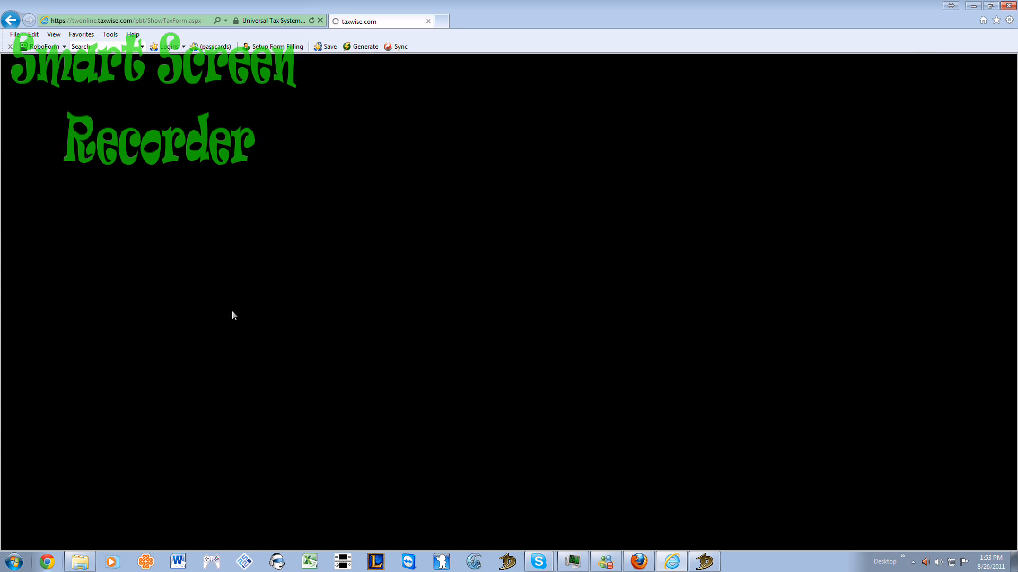
scroll(610, 364, "down", 1)
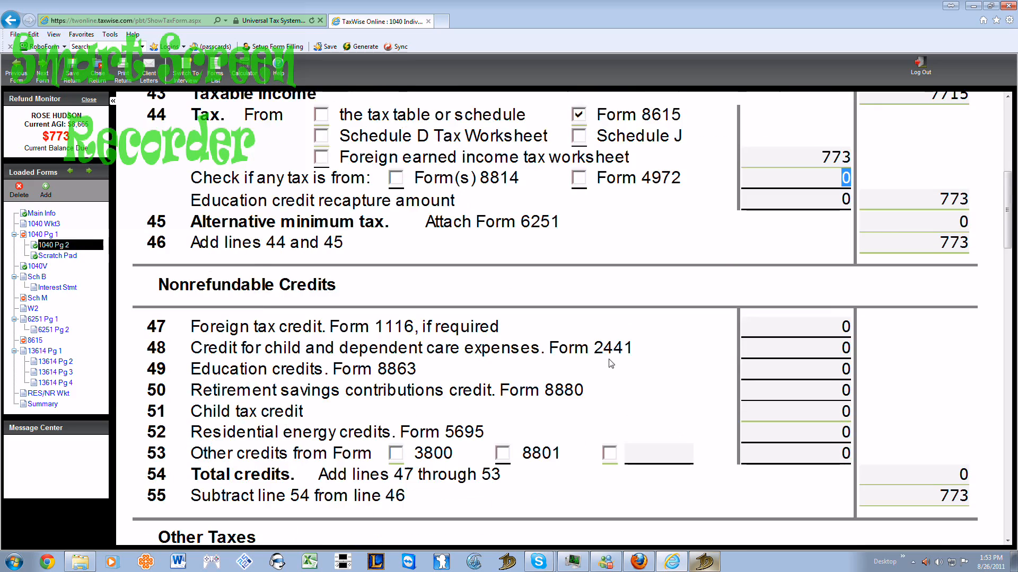
scroll(609, 360, "down", 6)
scroll(609, 360, "up", 7)
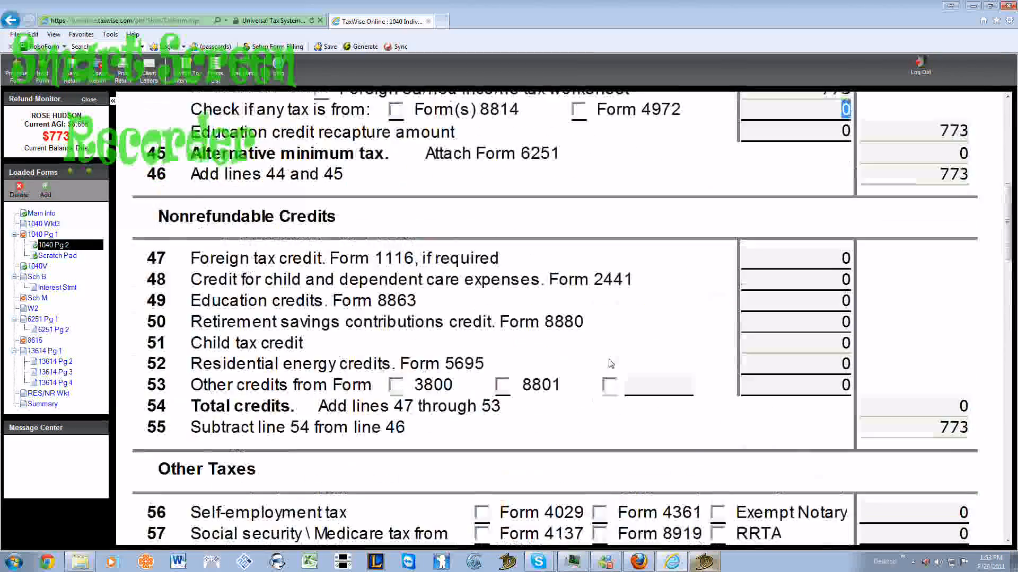
left_click(54, 234)
scroll(558, 383, "down", 15)
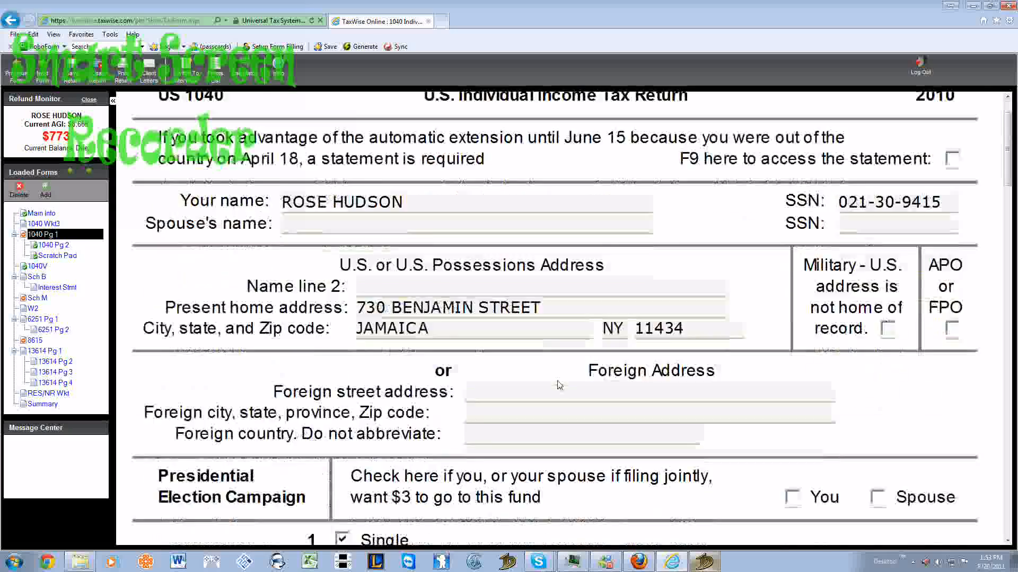
scroll(558, 383, "down", 5)
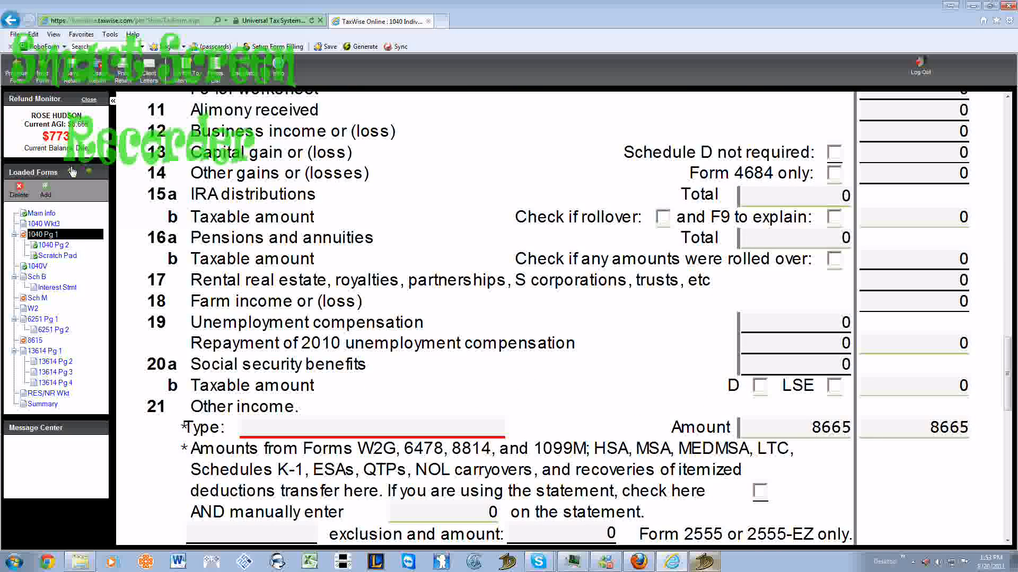
Open the Scratch Pad under 1040 Pg 1, review its entries and remove the form from the return
left_click(53, 257)
scroll(596, 300, "down", 3)
scroll(596, 300, "up", 2)
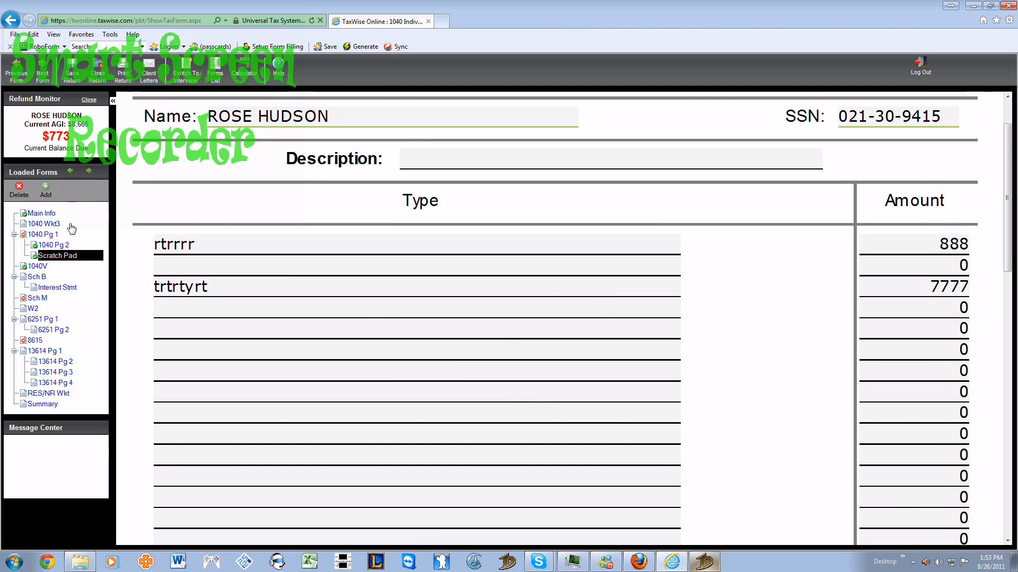
left_click(98, 258)
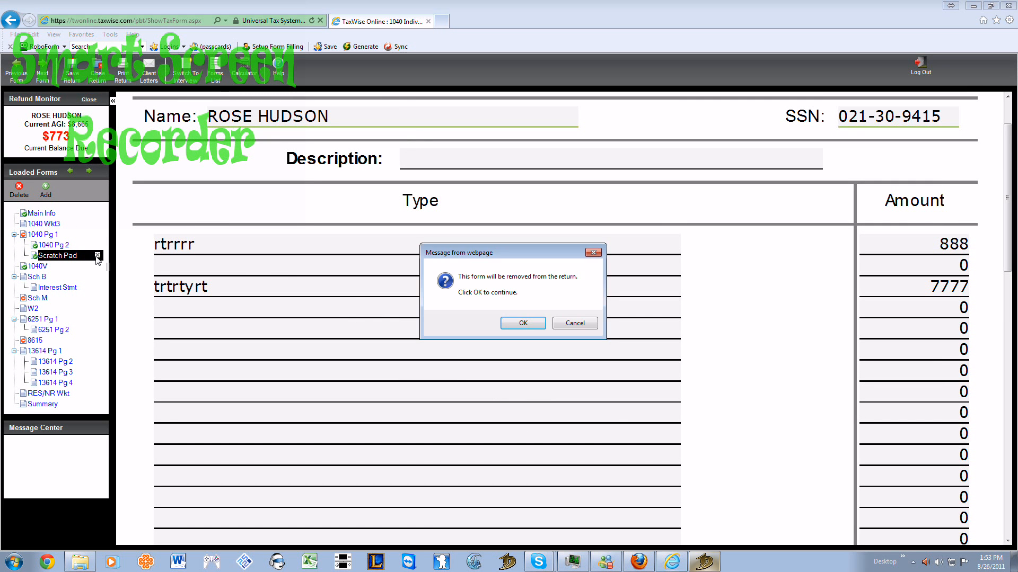
left_click(532, 323)
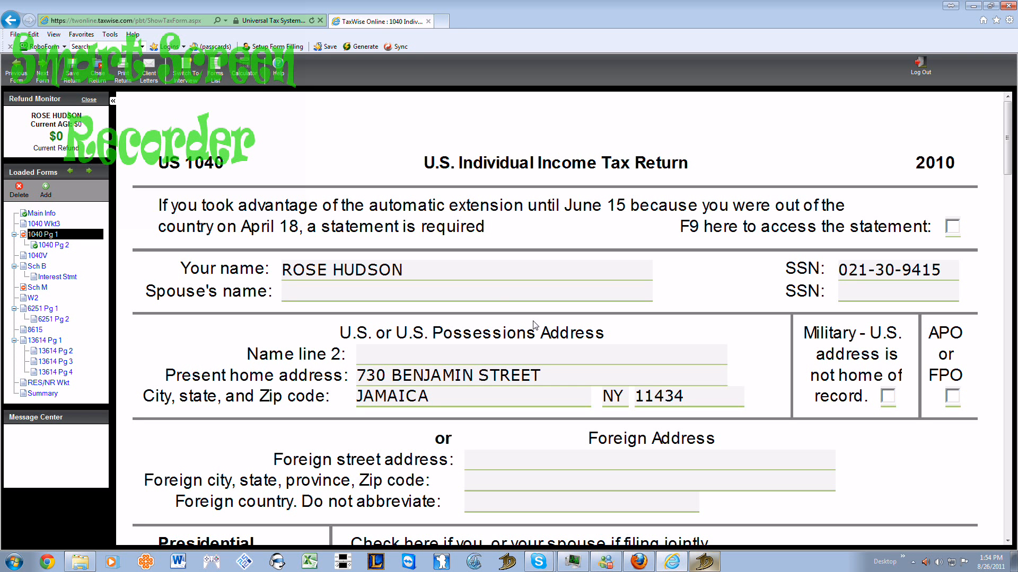